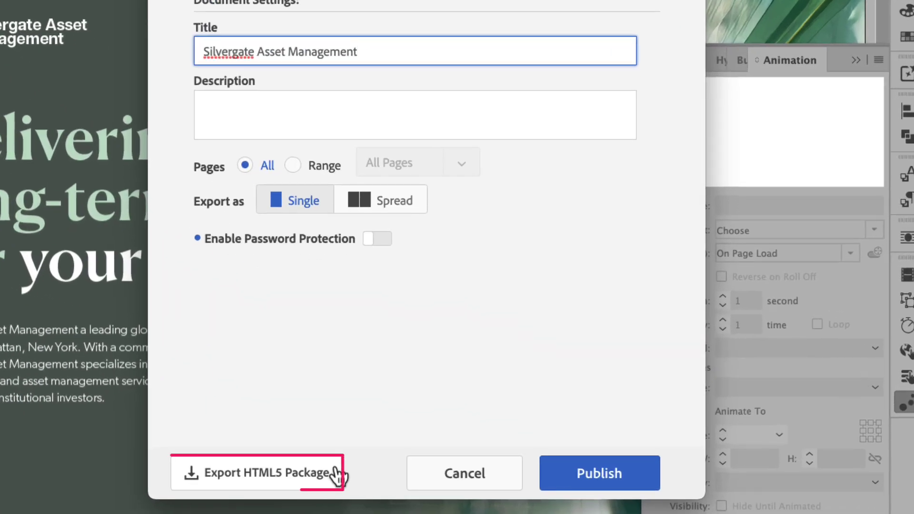
Step: Set up the HTML5 package export to keep HTML text tags and copy the document's fonts
click(339, 474)
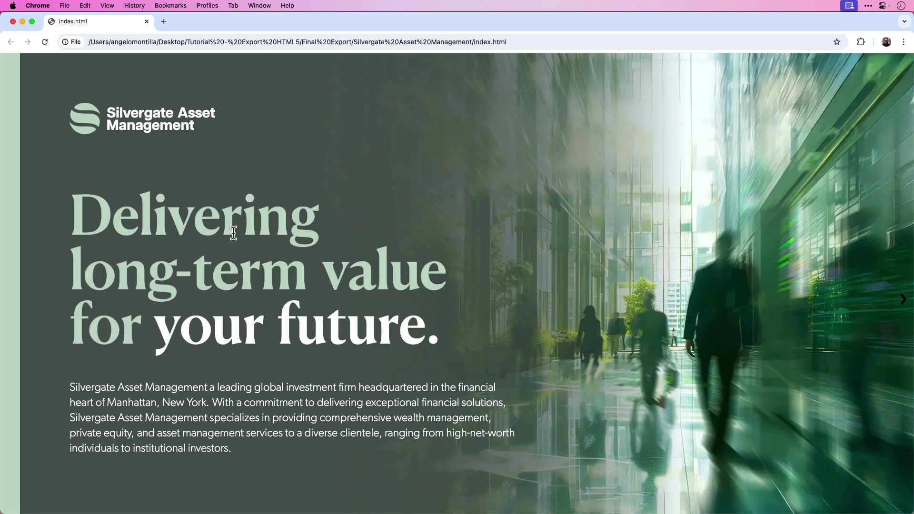
click(903, 303)
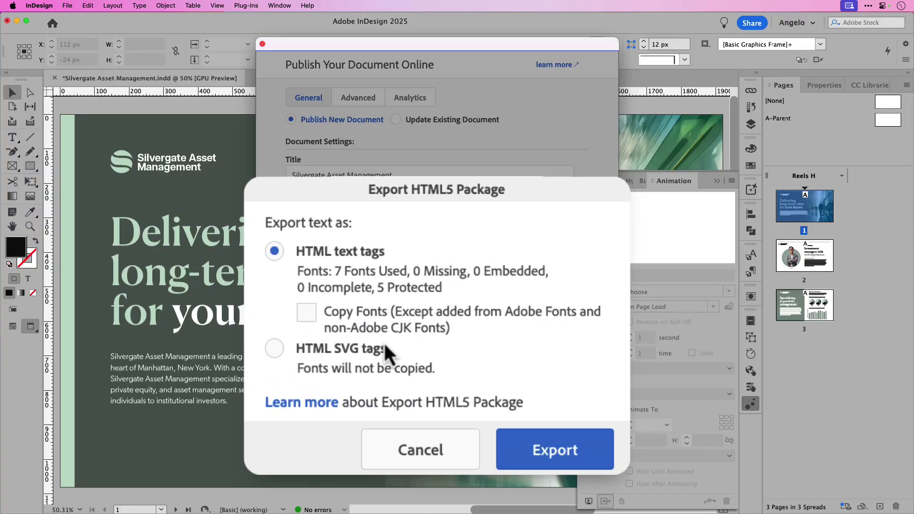
click(314, 320)
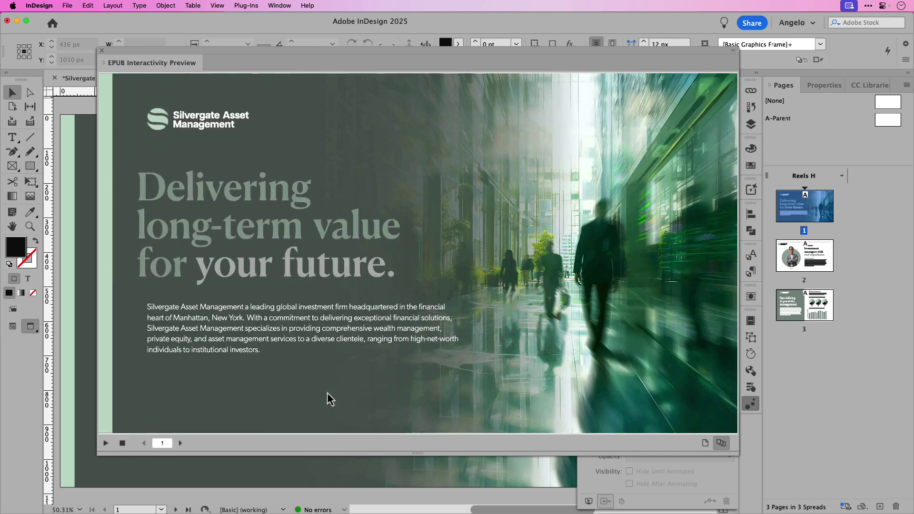
Step: Preview pages 2 and 3, cycling the leaders slideshow through all three leaders, then close
click(181, 444)
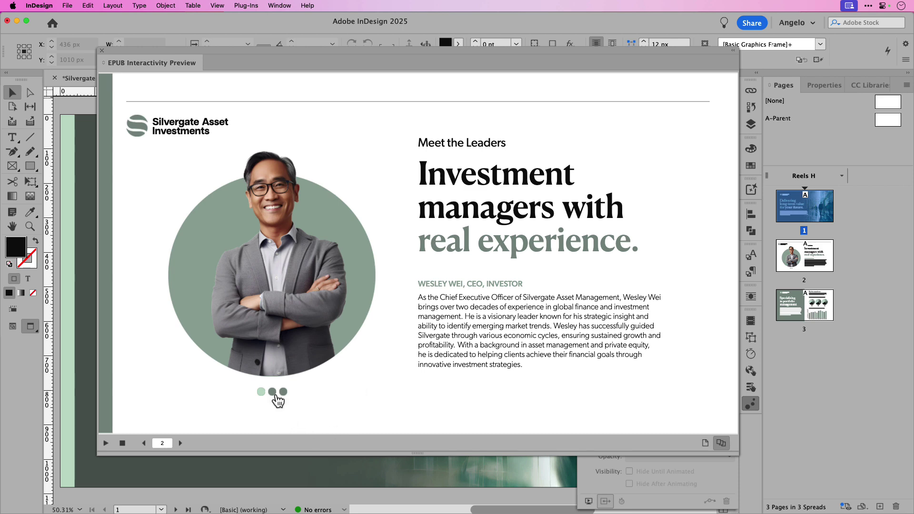
click(273, 393)
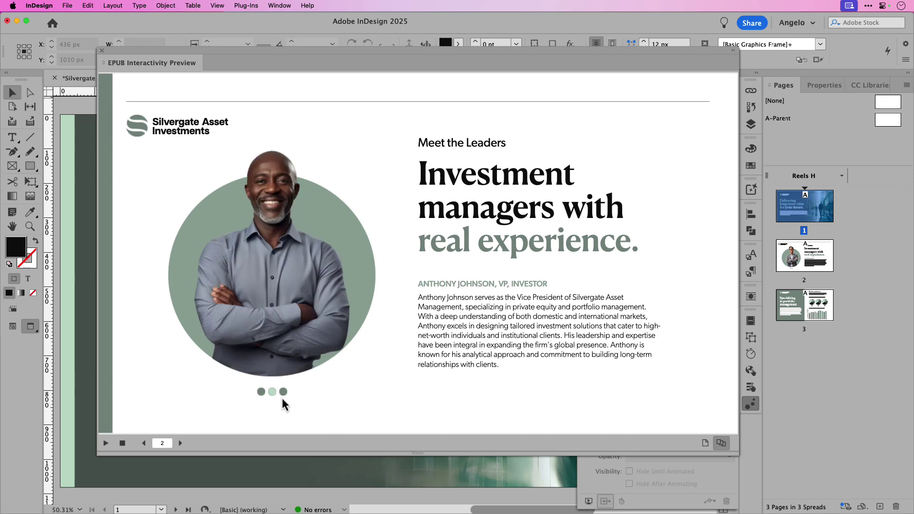
click(283, 392)
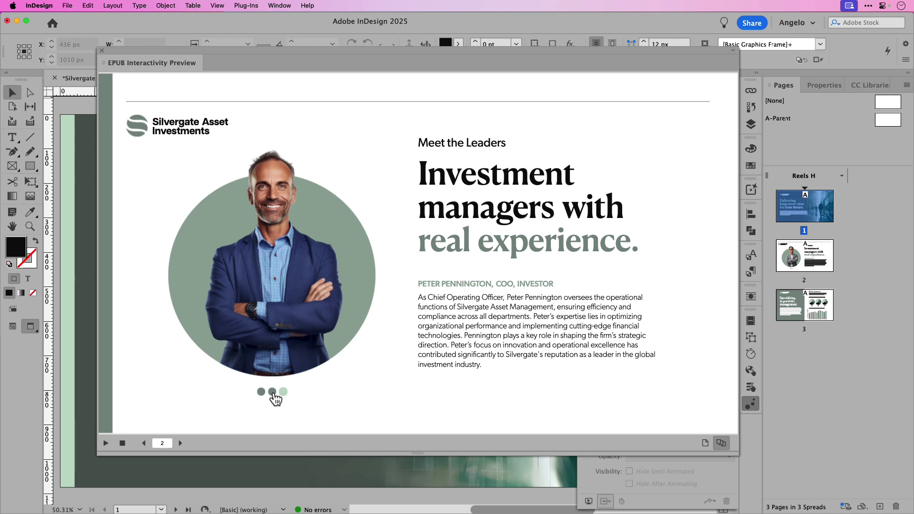
click(272, 392)
click(261, 393)
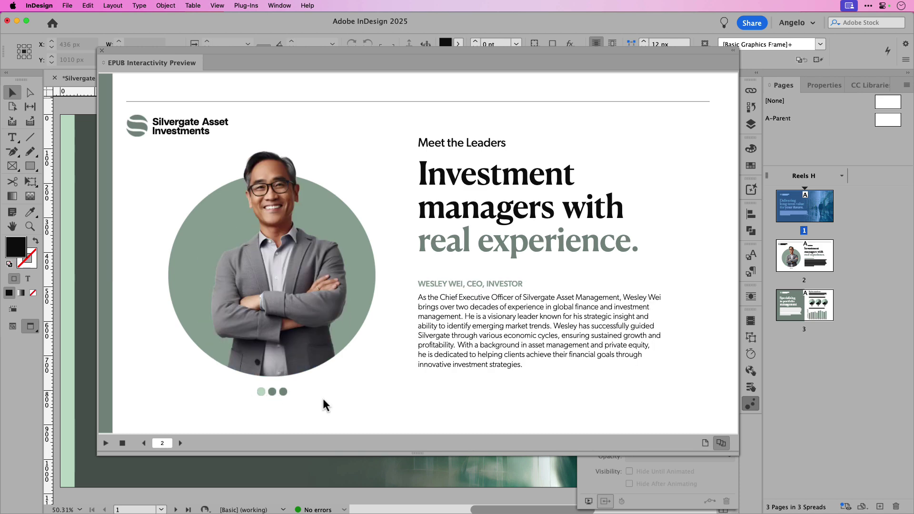
click(180, 444)
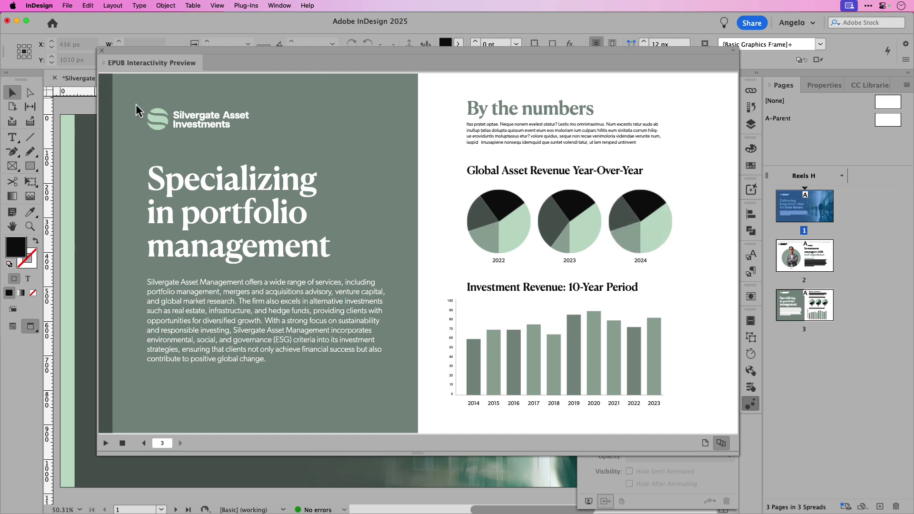
click(101, 51)
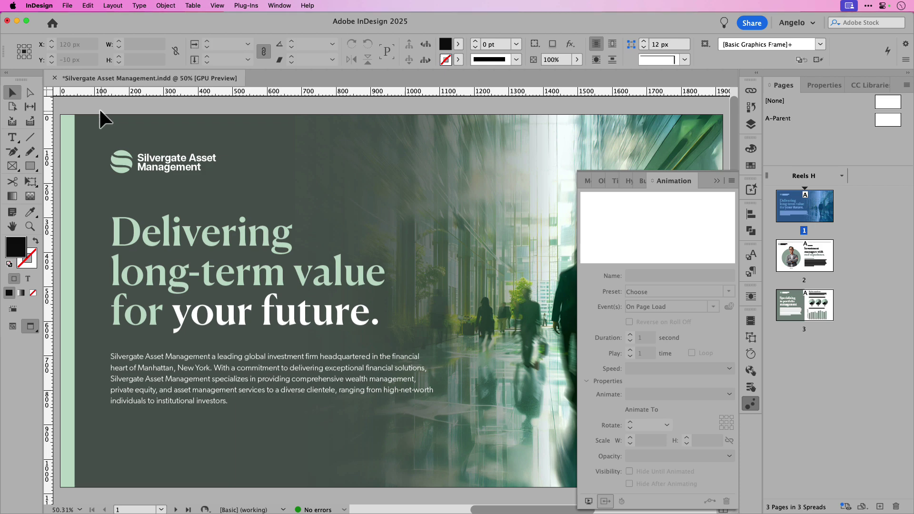
Step: Begin File > Publish Online, replacing the title 'Investments Deck' with 'Silvergate Asset Management'
click(68, 7)
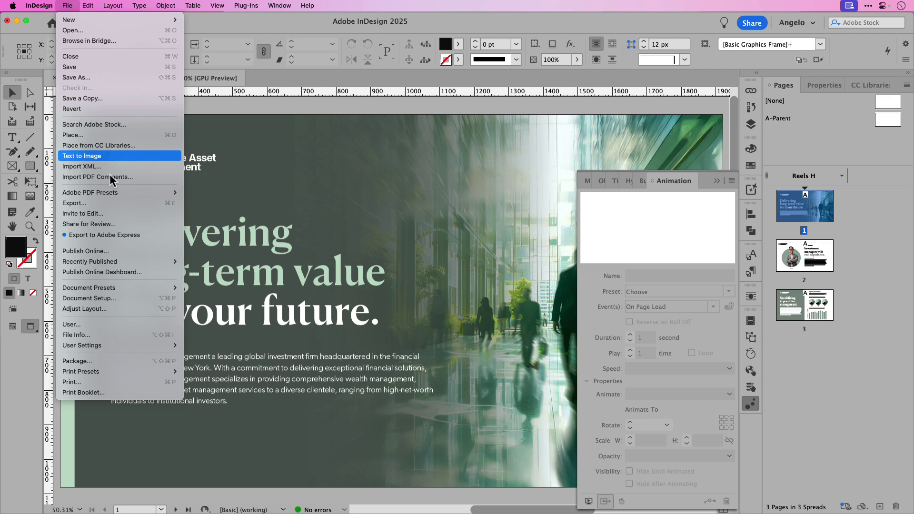
click(120, 252)
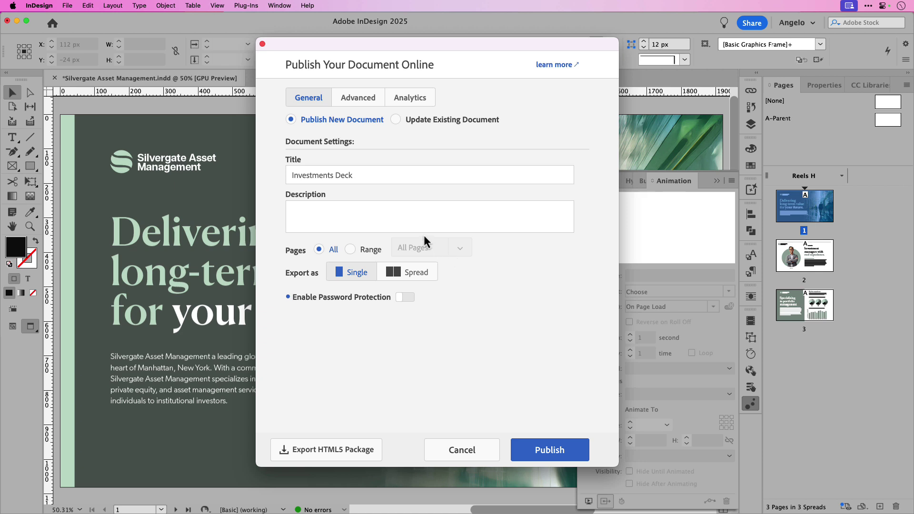
drag(367, 176, 279, 170)
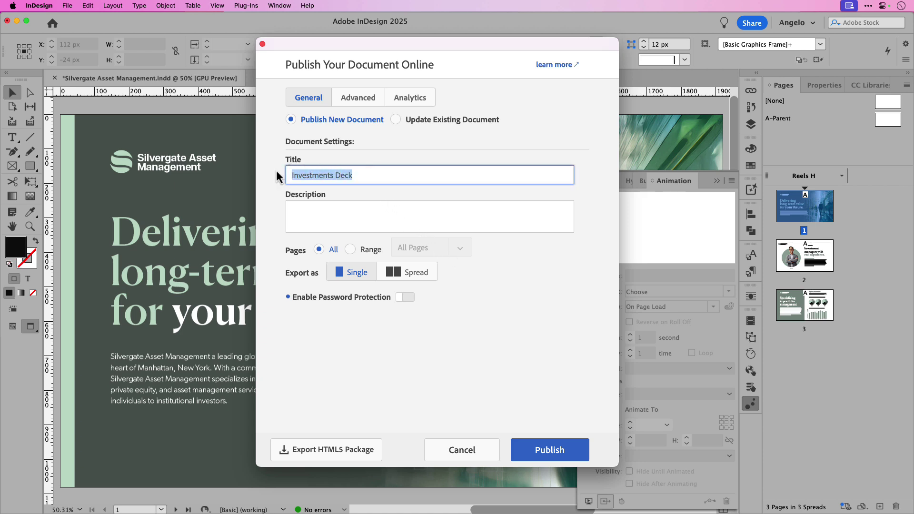
text(Silver)
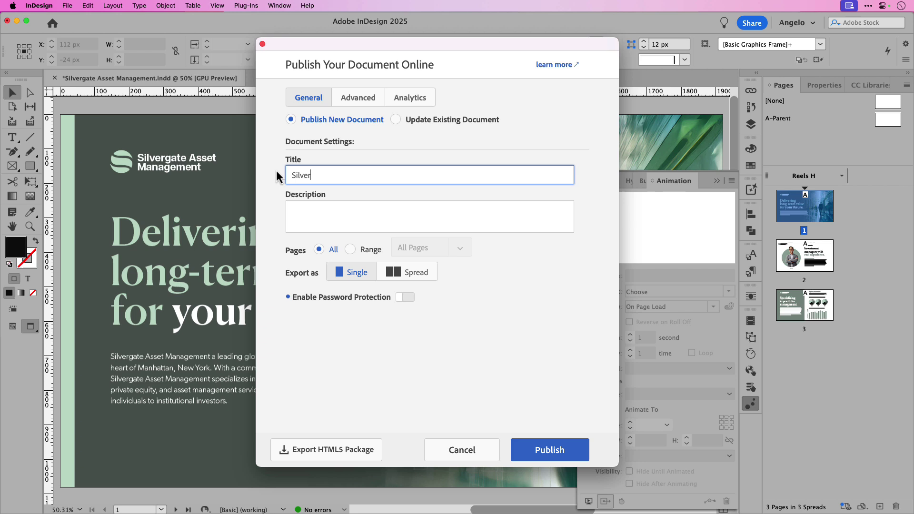
text(gate Asset Management)
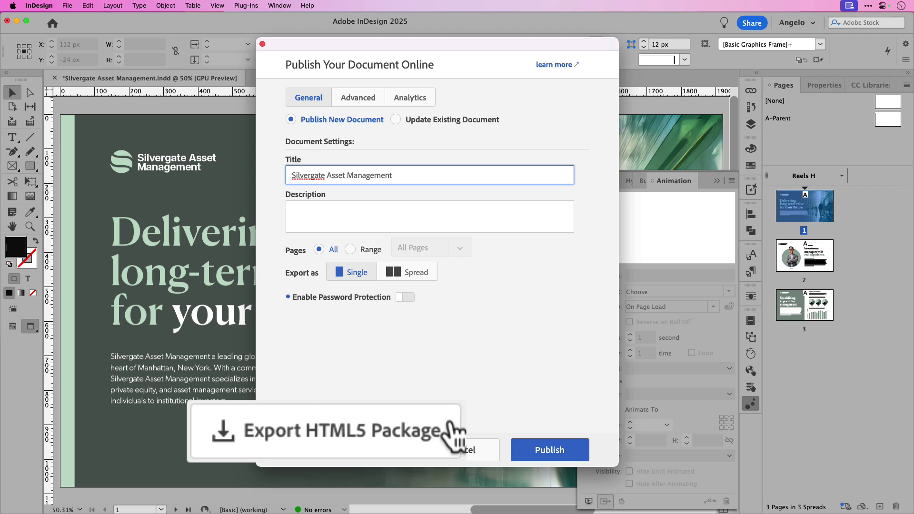
Step: Export as HTML5 Package with HTML text tags and Copy Fonts enabled
click(377, 450)
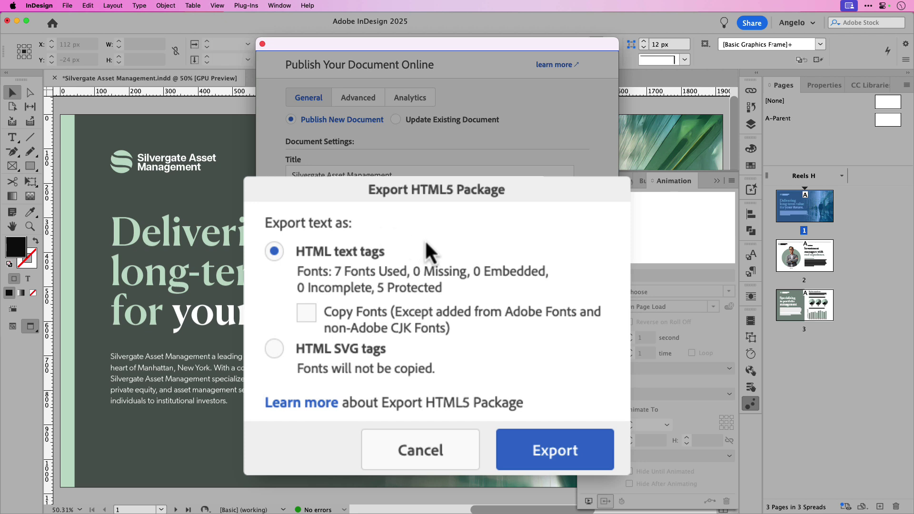
click(314, 321)
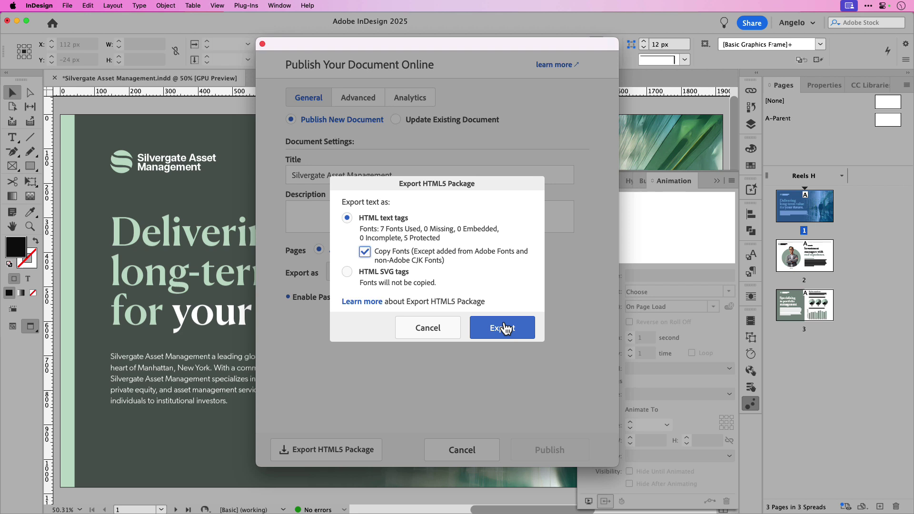
click(500, 325)
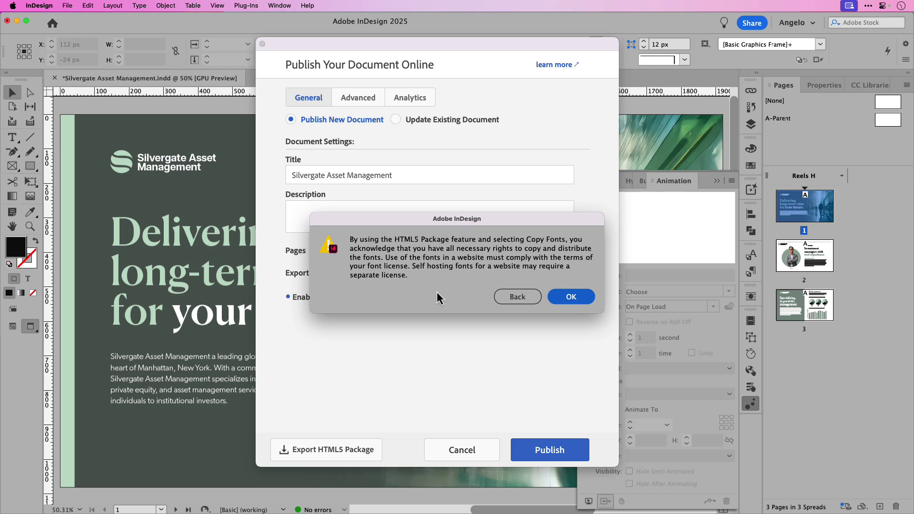
Step: Accept the font licensing notice and save the package into the Final Export folder
click(576, 302)
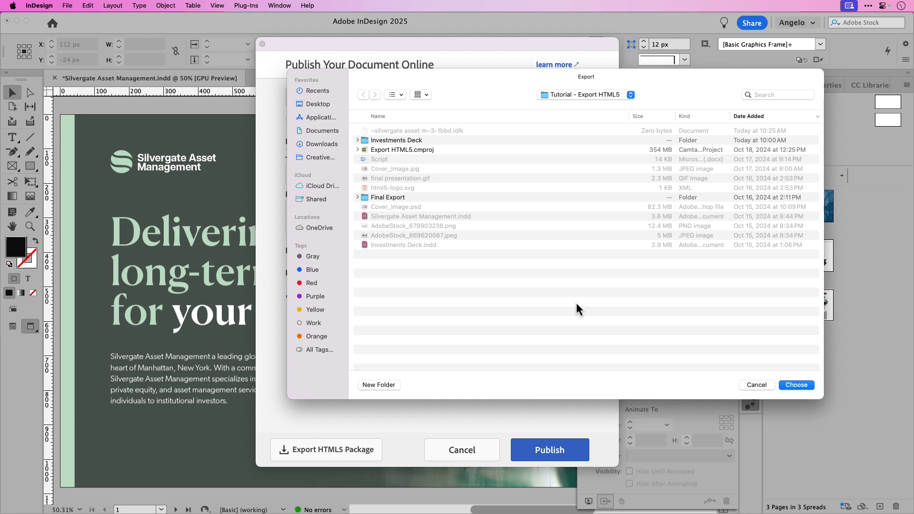
double_click(406, 200)
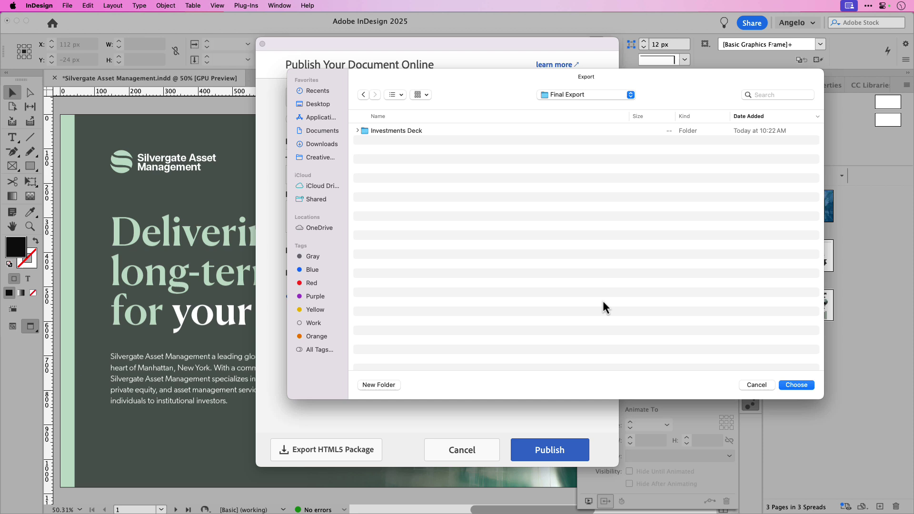
click(797, 385)
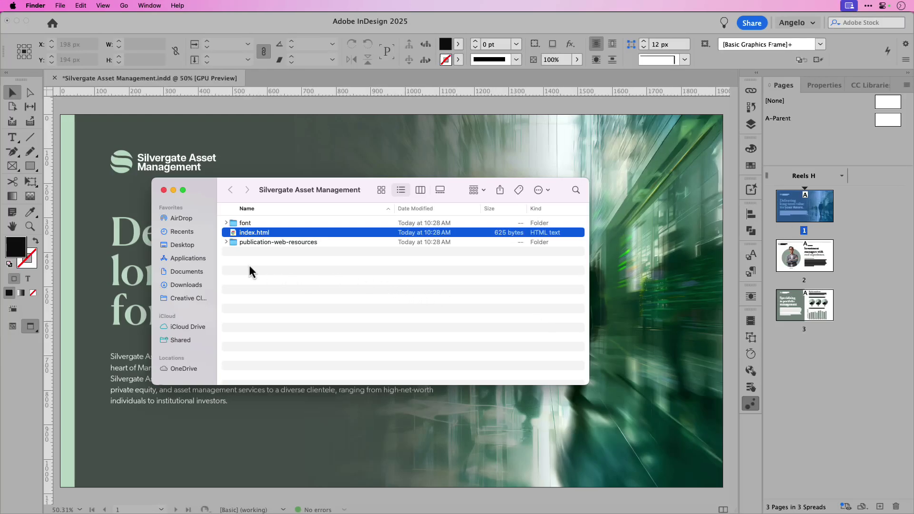
Step: Inspect the font, html and Thumbnails folders, then open index.html in Chrome
click(226, 223)
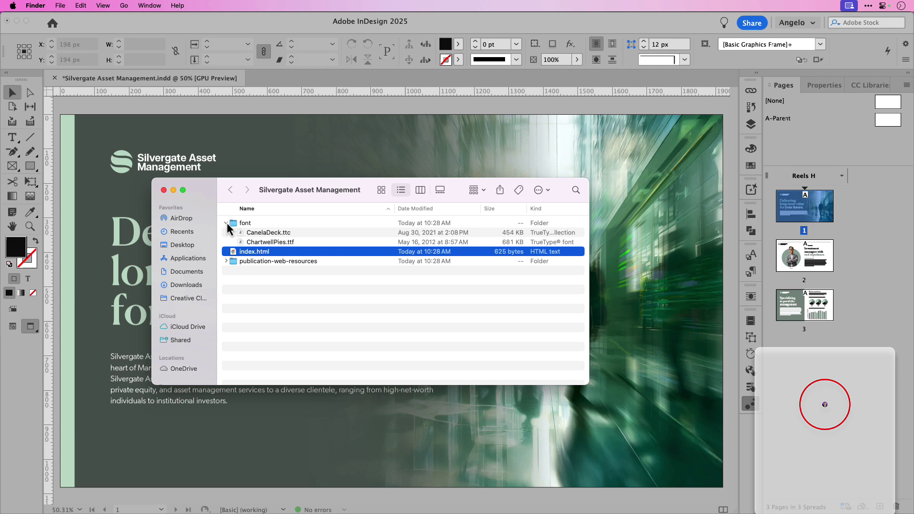
click(227, 223)
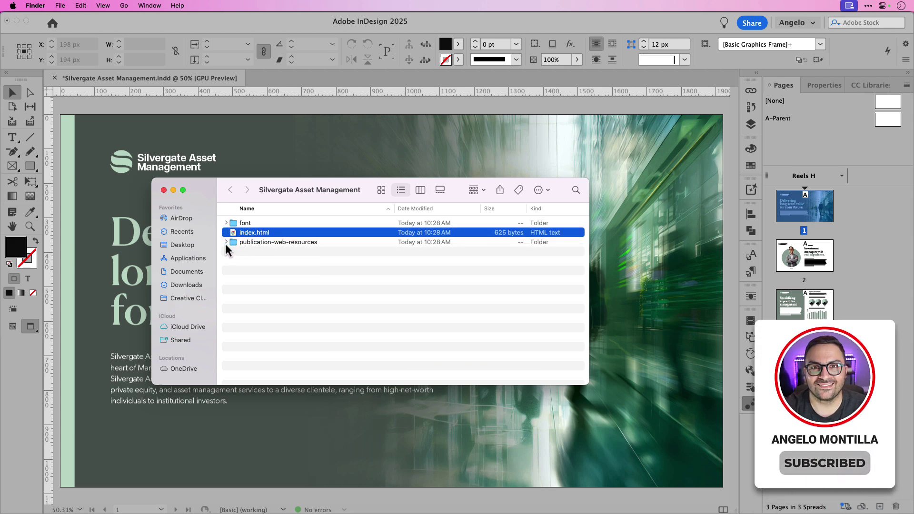
click(226, 242)
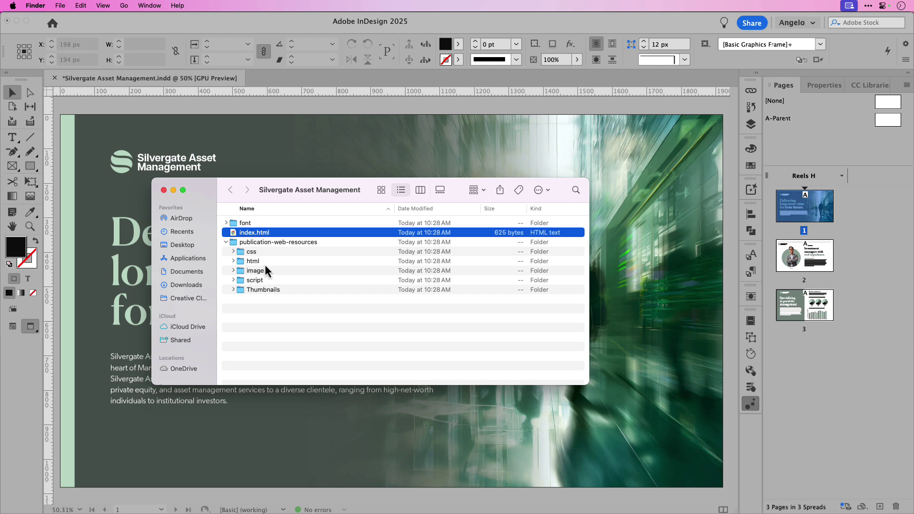
click(234, 261)
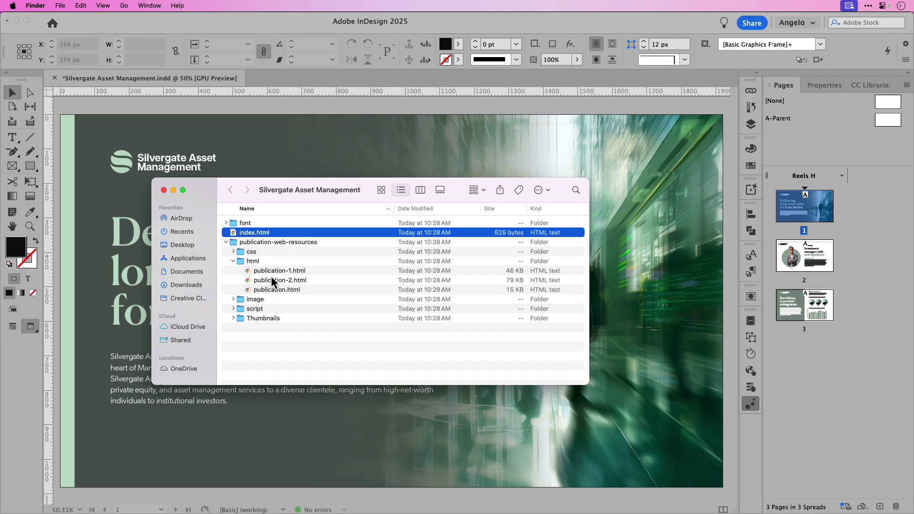
click(233, 261)
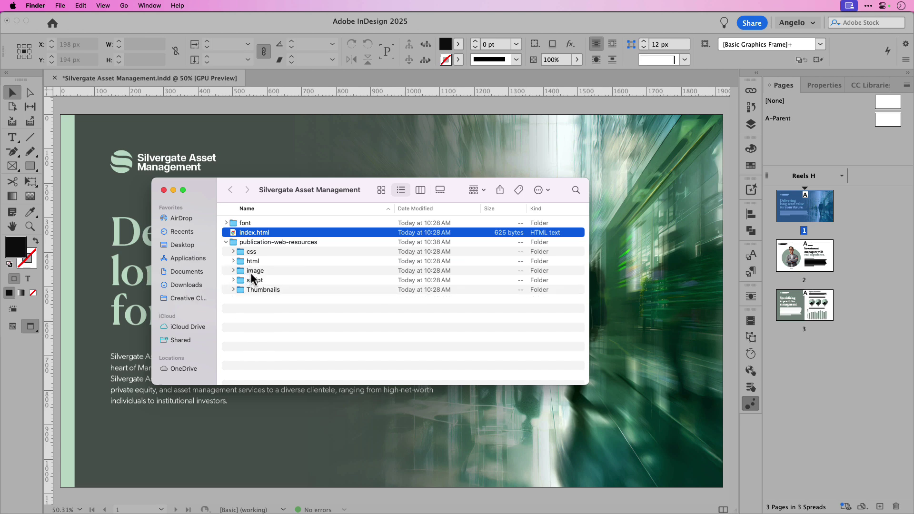
click(233, 290)
click(232, 290)
double_click(234, 234)
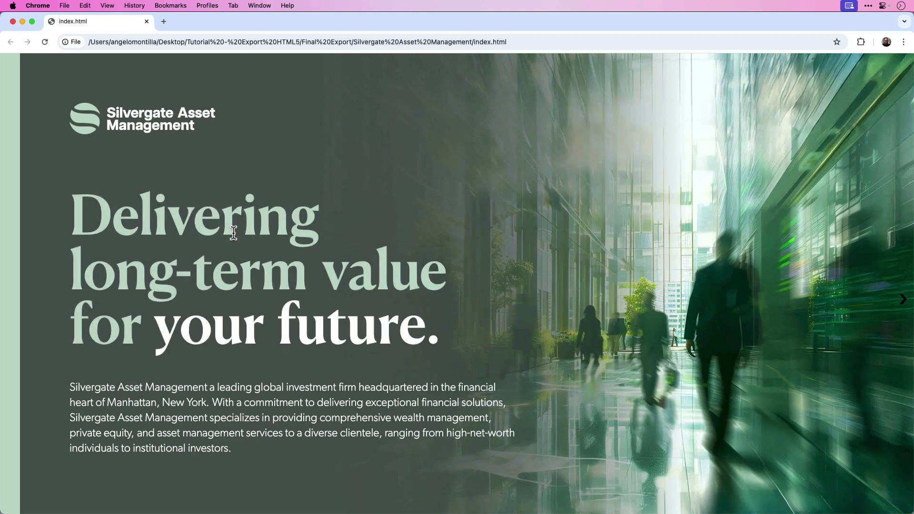
Step: Advance to Meet the Leaders, cycle the carousel through all three leaders, then advance again
click(902, 301)
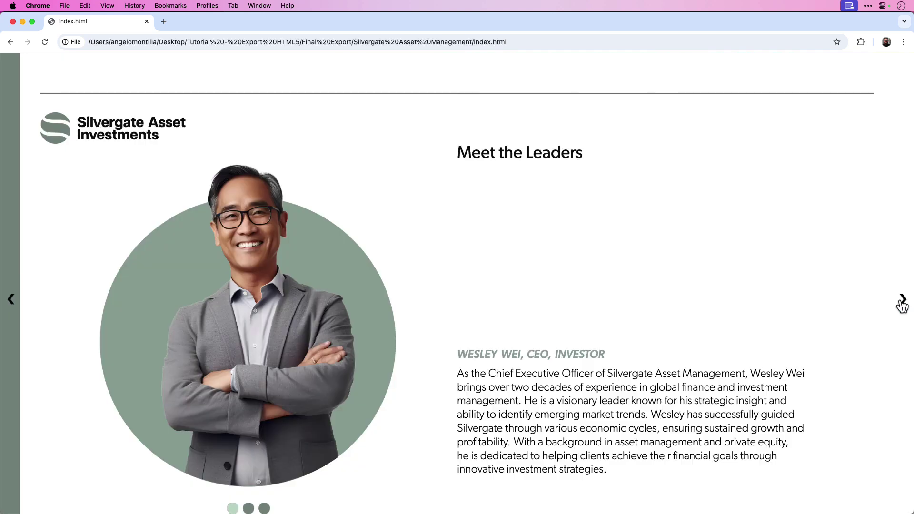
scroll(684, 311, down, 2)
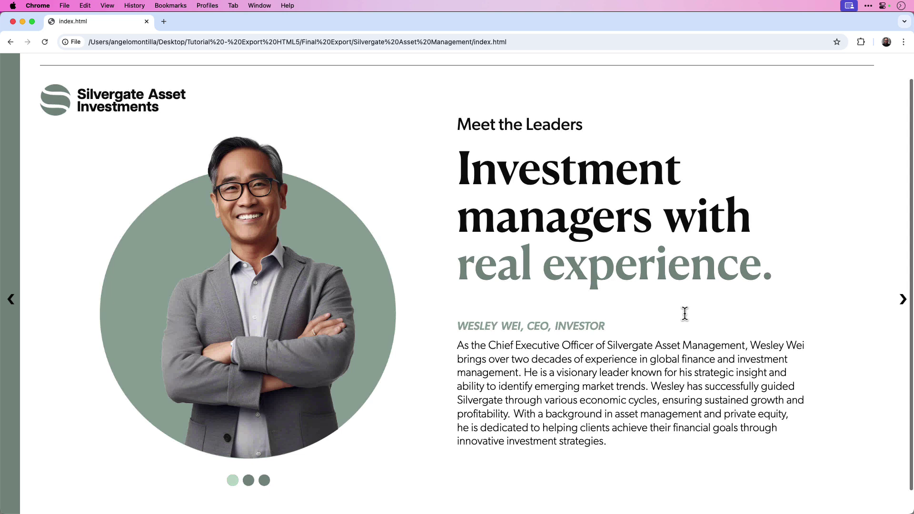
click(248, 469)
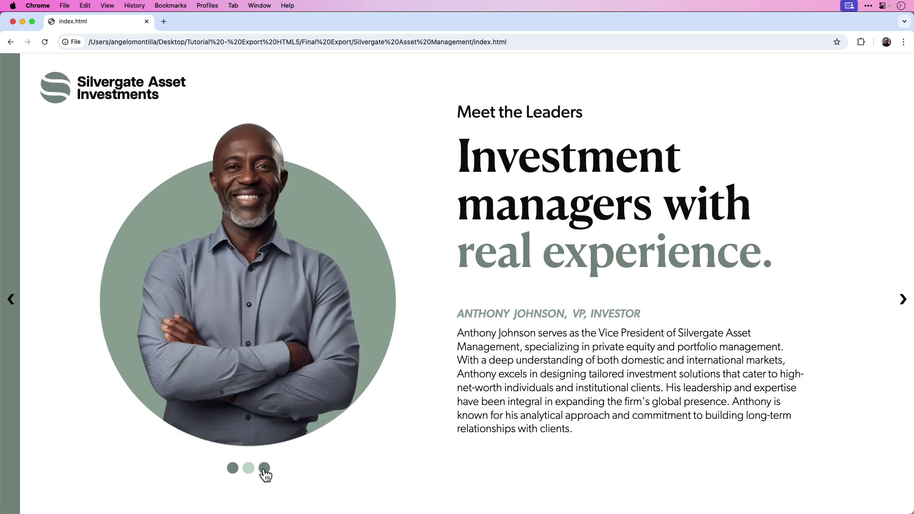
click(265, 469)
click(249, 469)
click(232, 469)
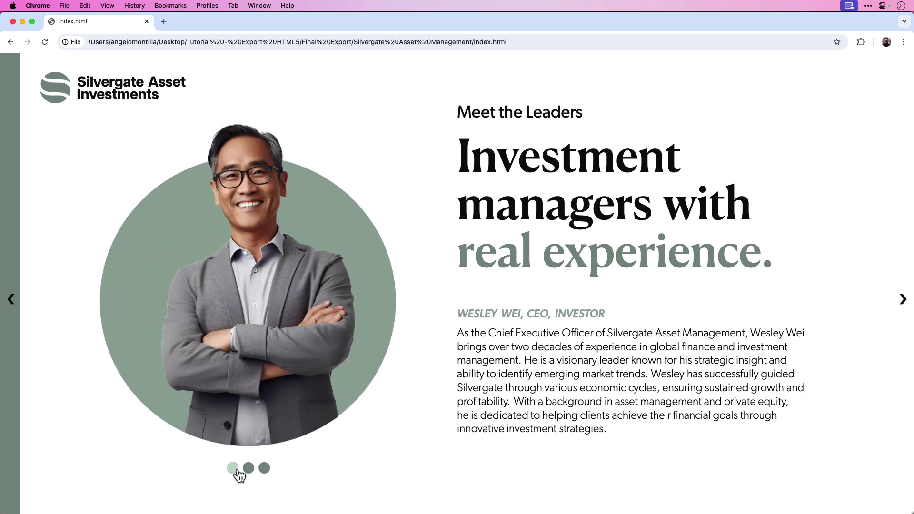
click(903, 301)
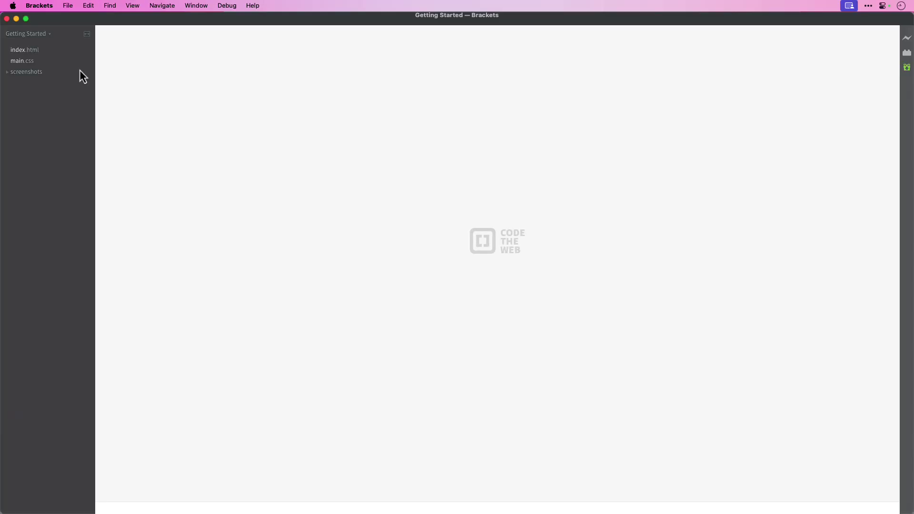
Step: Open Final Export > Silvergate Asset Management as the Brackets project and expand publication-web-resources
click(50, 35)
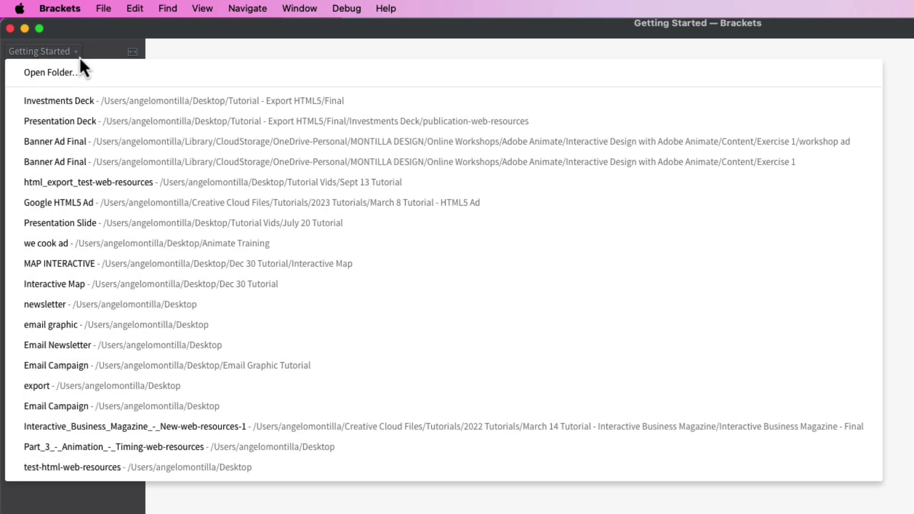
click(72, 72)
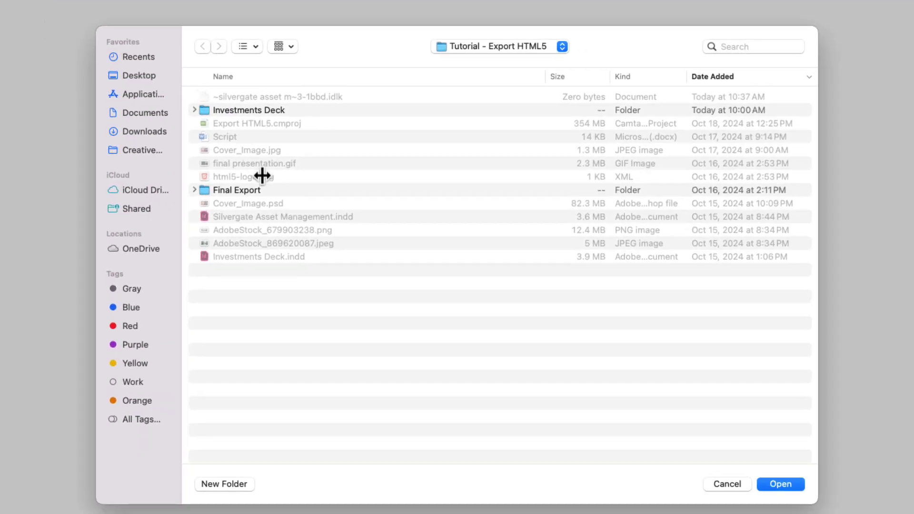
double_click(347, 238)
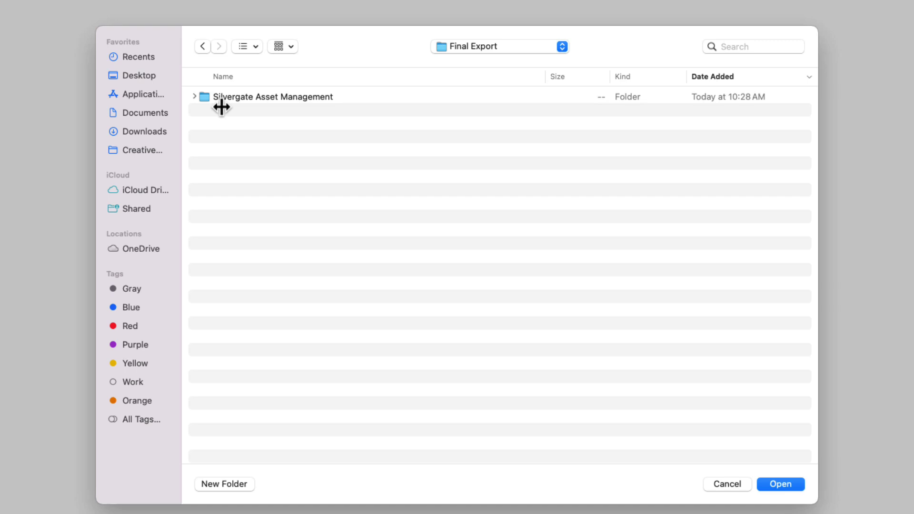
click(250, 102)
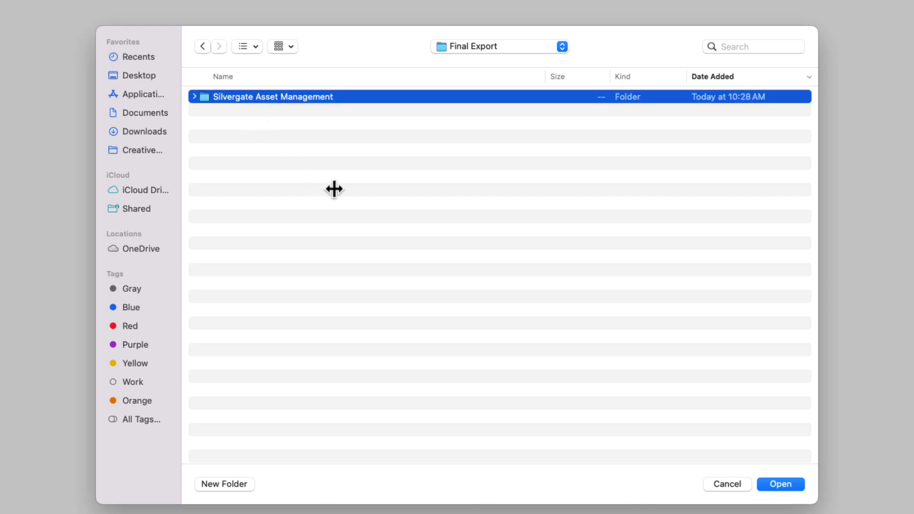
click(773, 485)
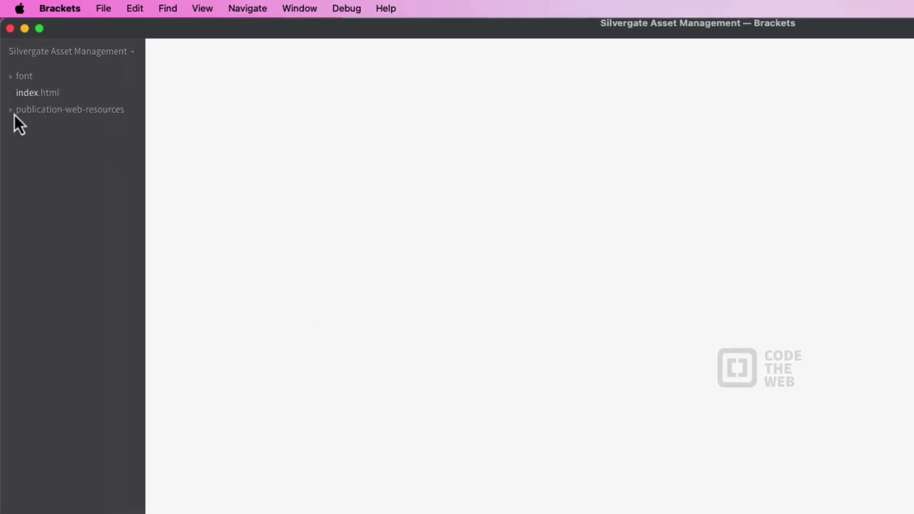
click(14, 111)
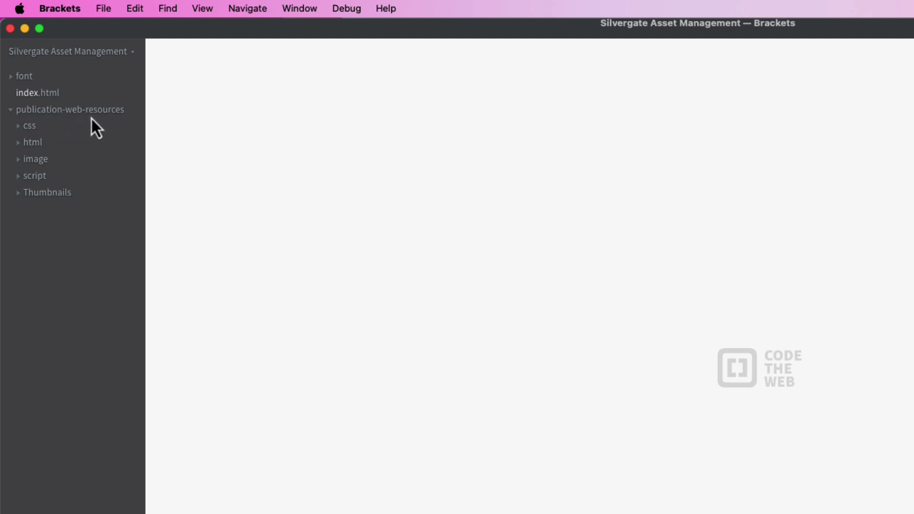
Step: Expand the html folder and start a File > Live Preview of publication-1.html in Chrome
click(18, 144)
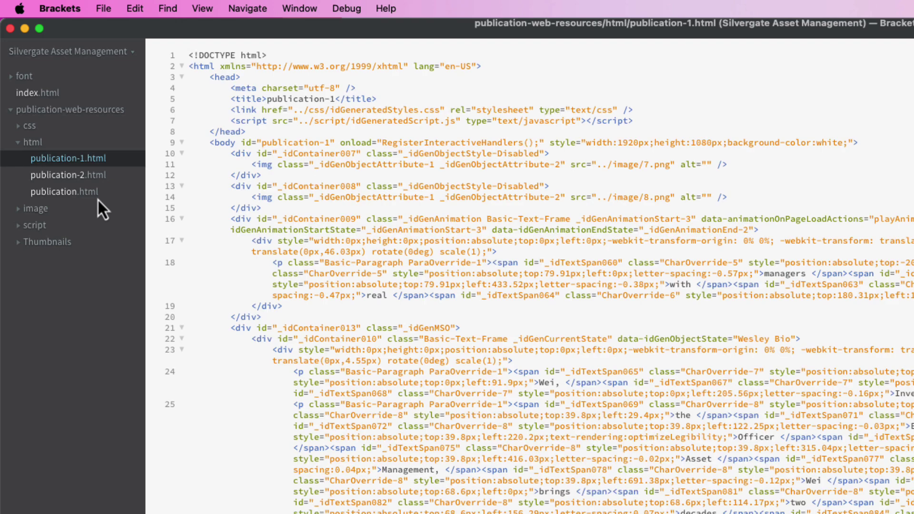
click(105, 10)
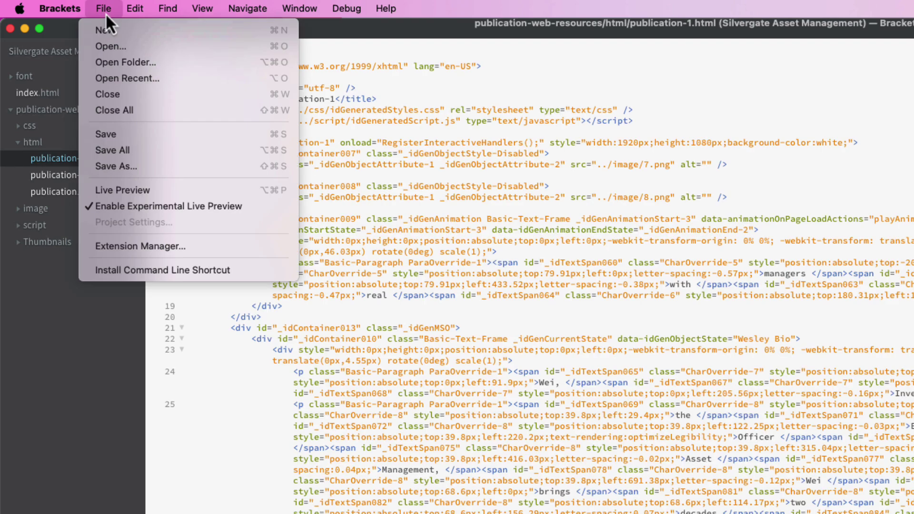
click(194, 189)
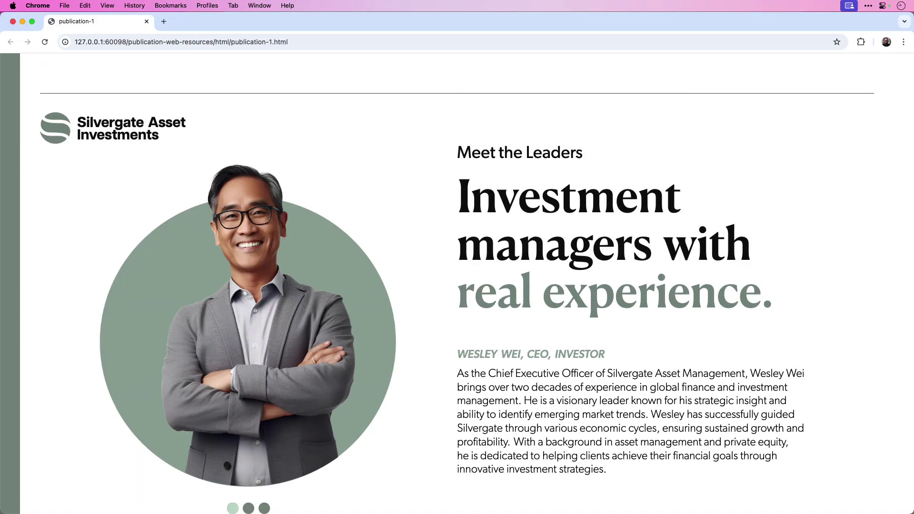
Step: Float Brackets over the preview and live-preview publication-2.html, then publication.html
key(super+Tab)
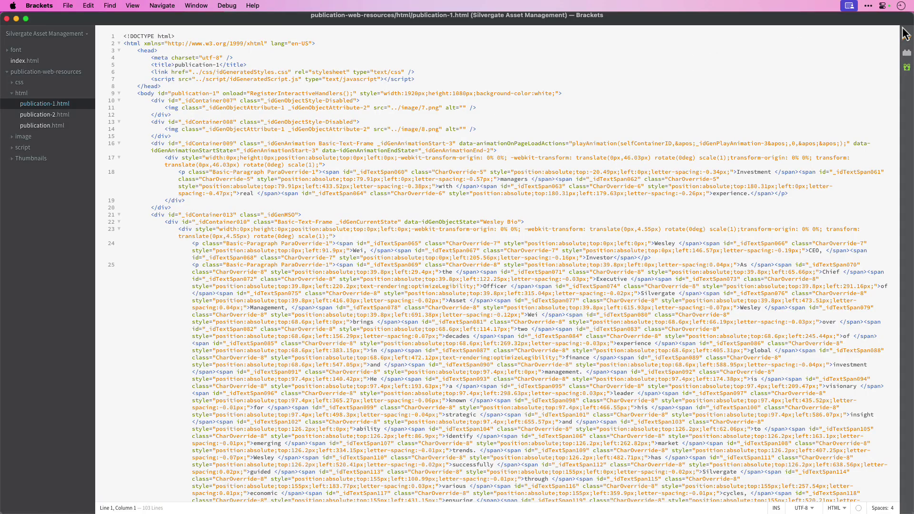
drag(892, 15, 716, 64)
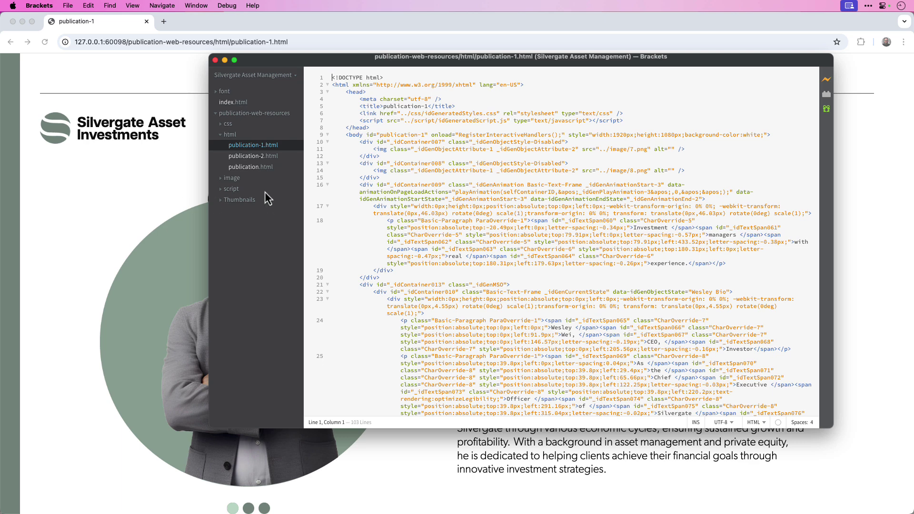
click(261, 158)
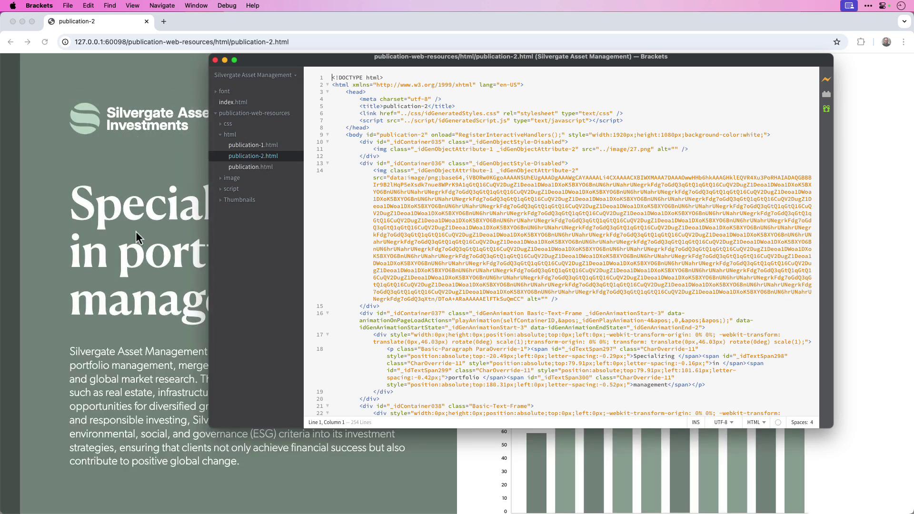
drag(392, 62, 411, 68)
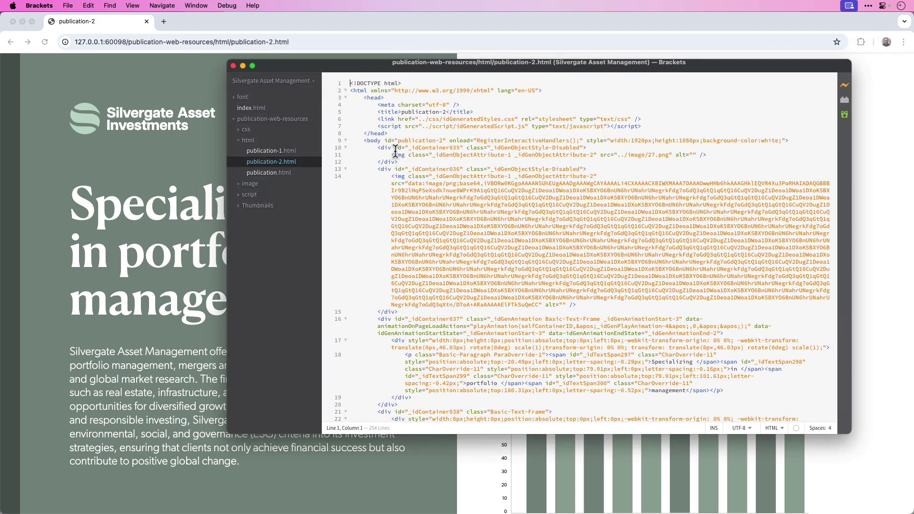
click(274, 174)
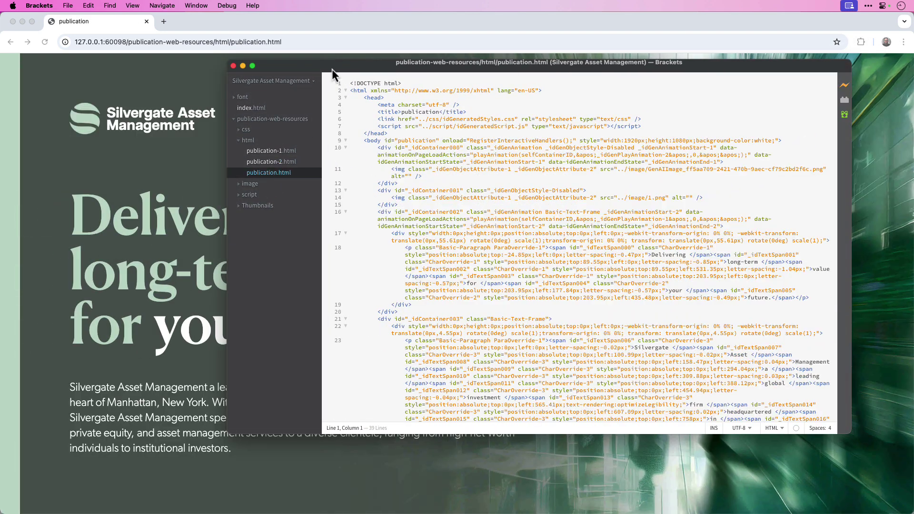
drag(333, 70, 283, 69)
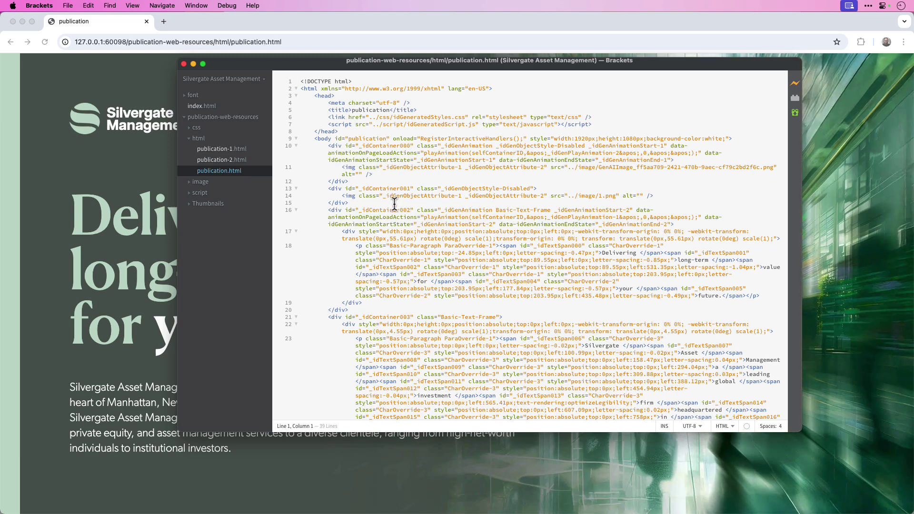
scroll(482, 193, down, 10)
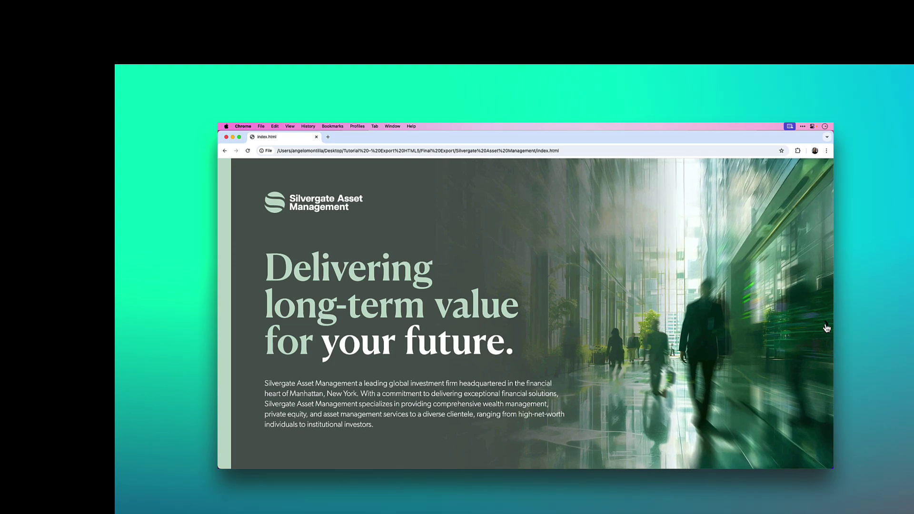
Step: In Chrome, advance the deck to Meet the Leaders and show the second leader's profile
click(827, 328)
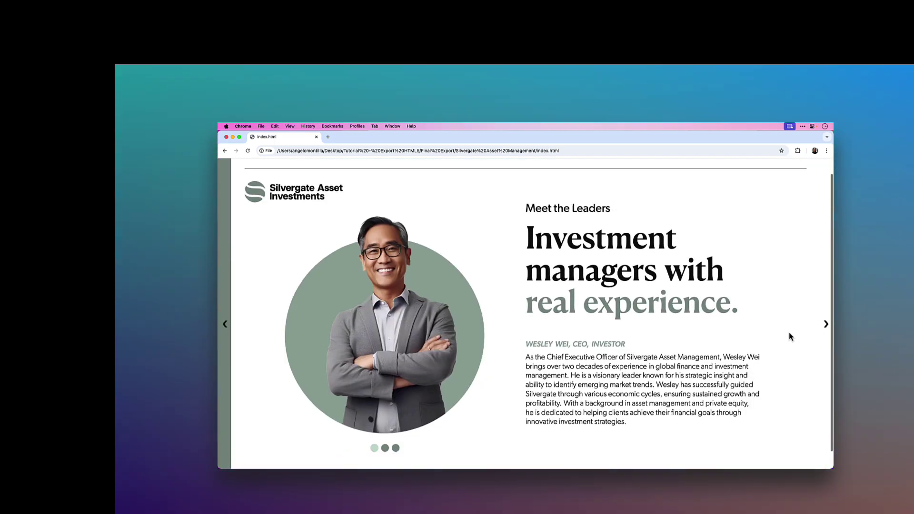
click(385, 448)
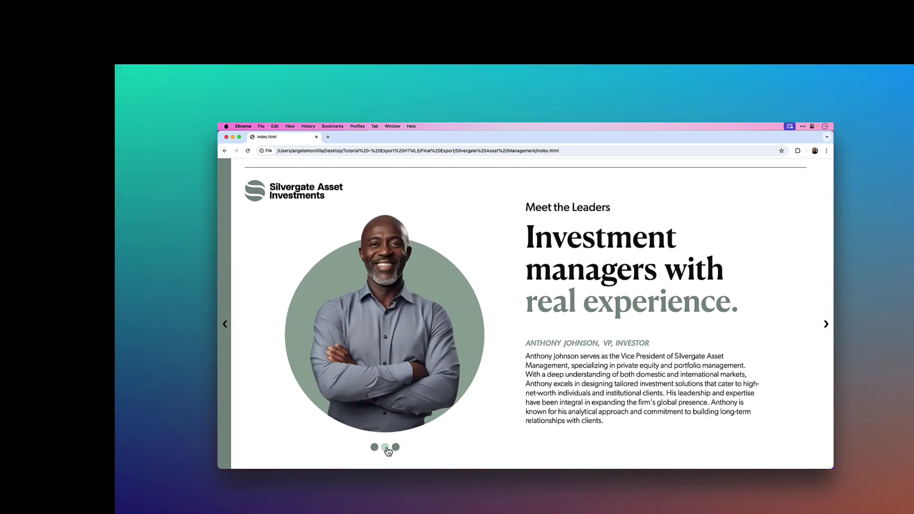